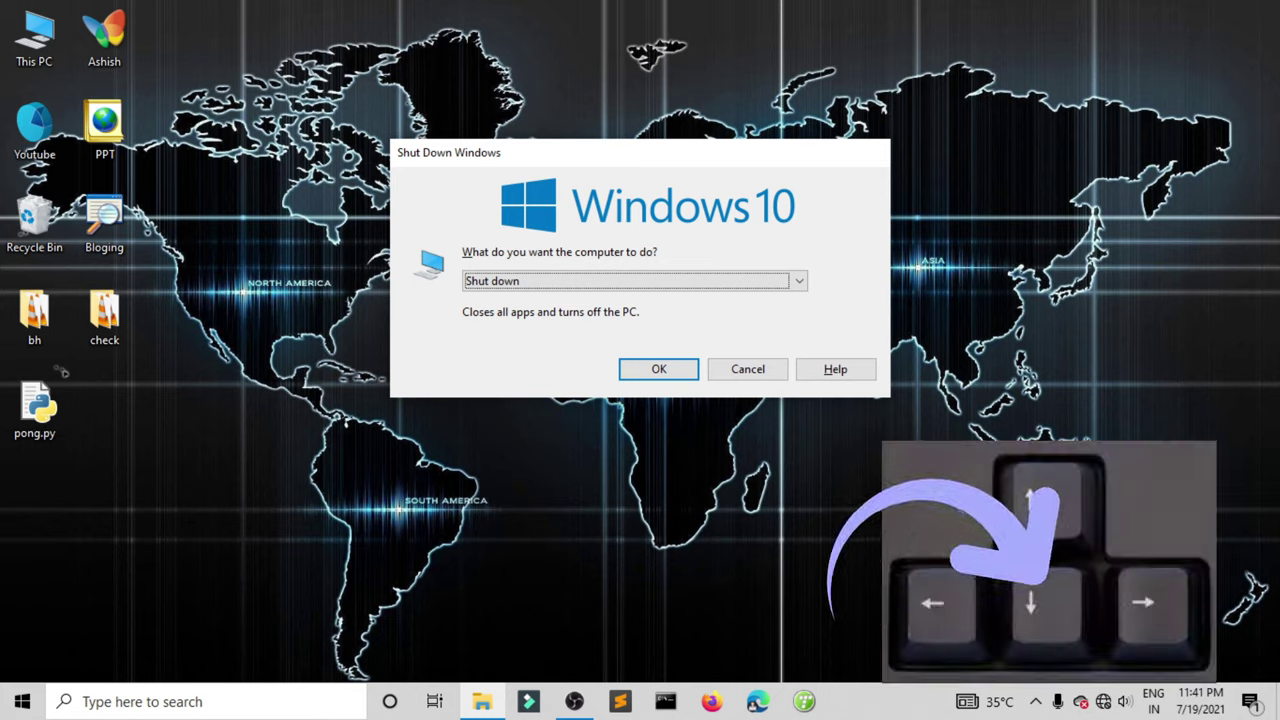
key("Down")
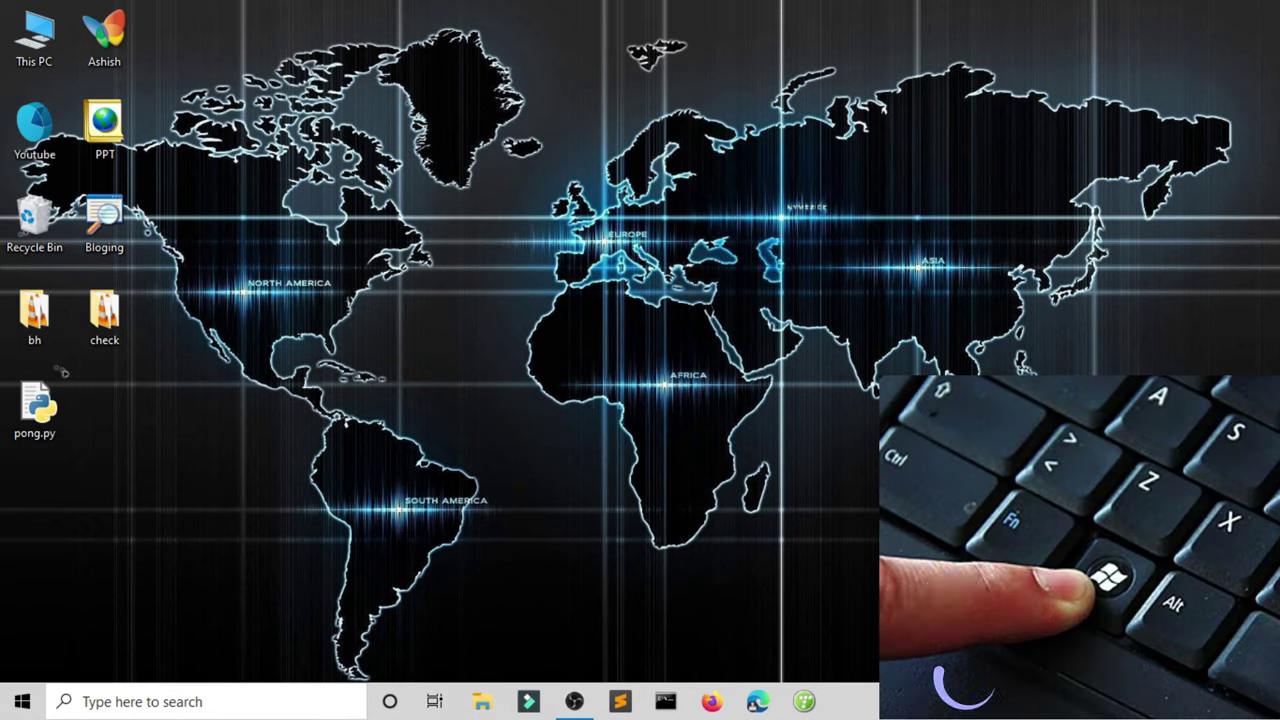
Open the Windows Touchpad settings and switch the touchpad off and back on
key("super")
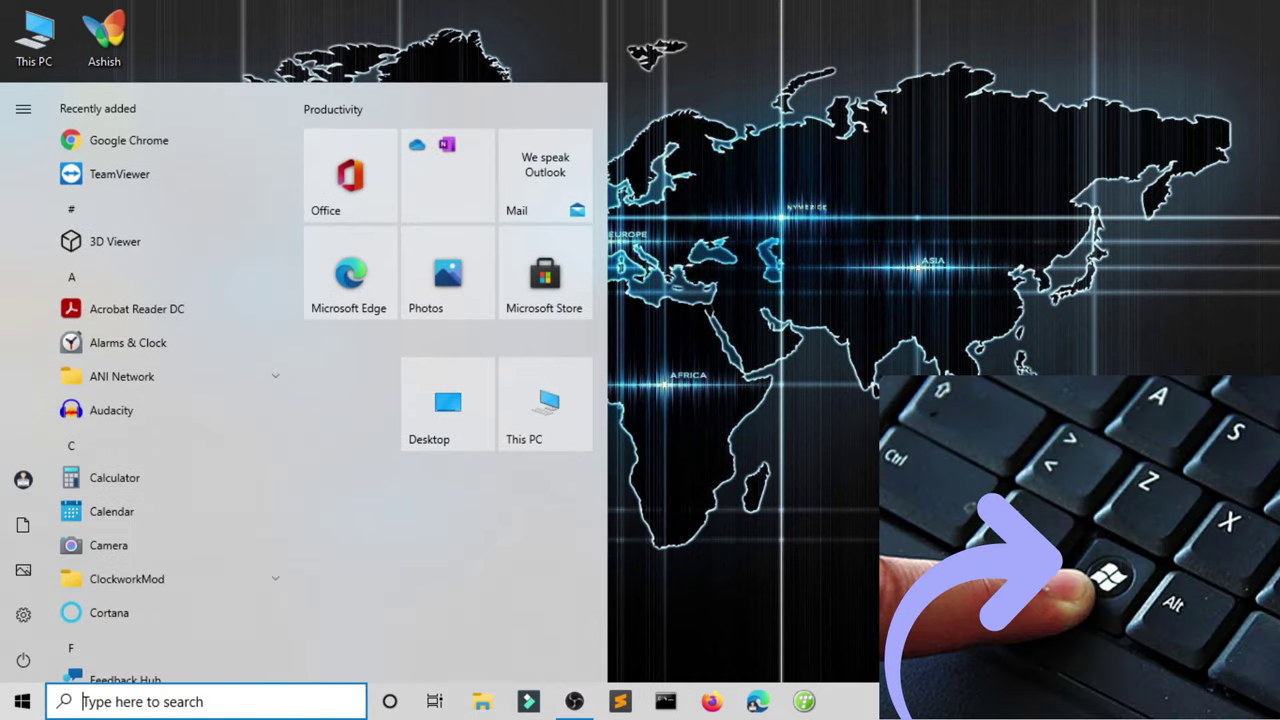
type("to")
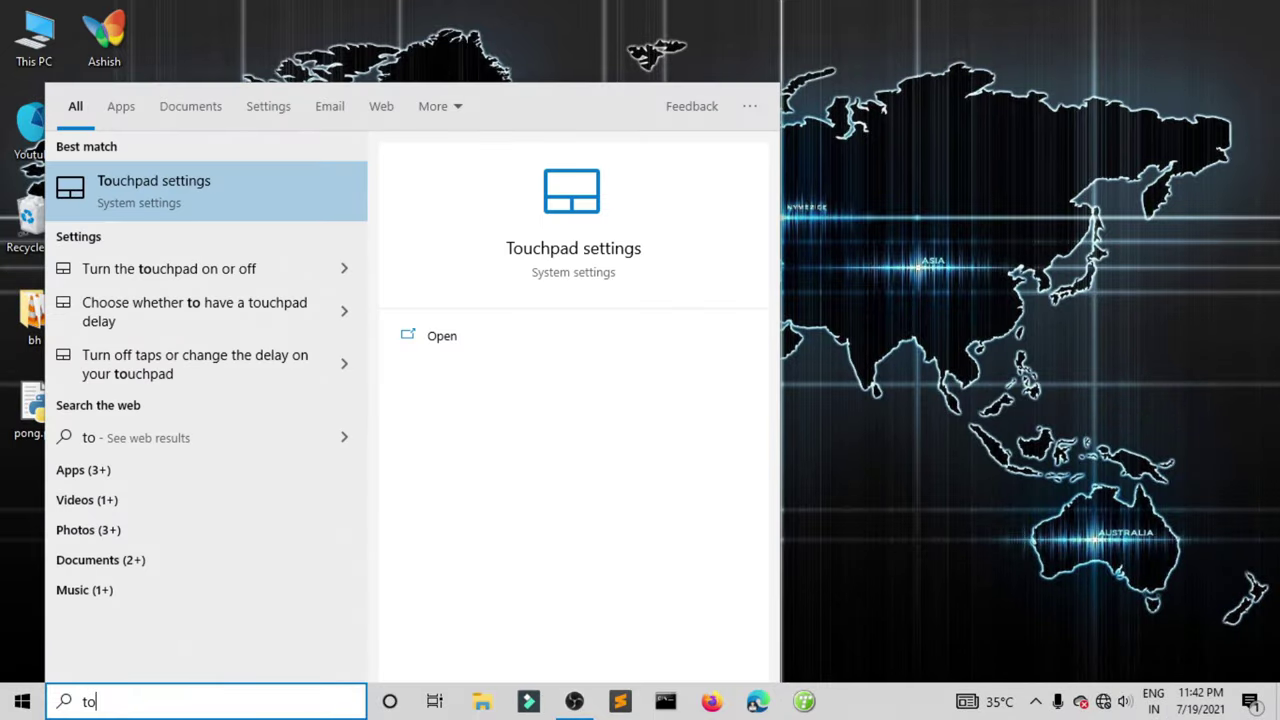
key("Return")
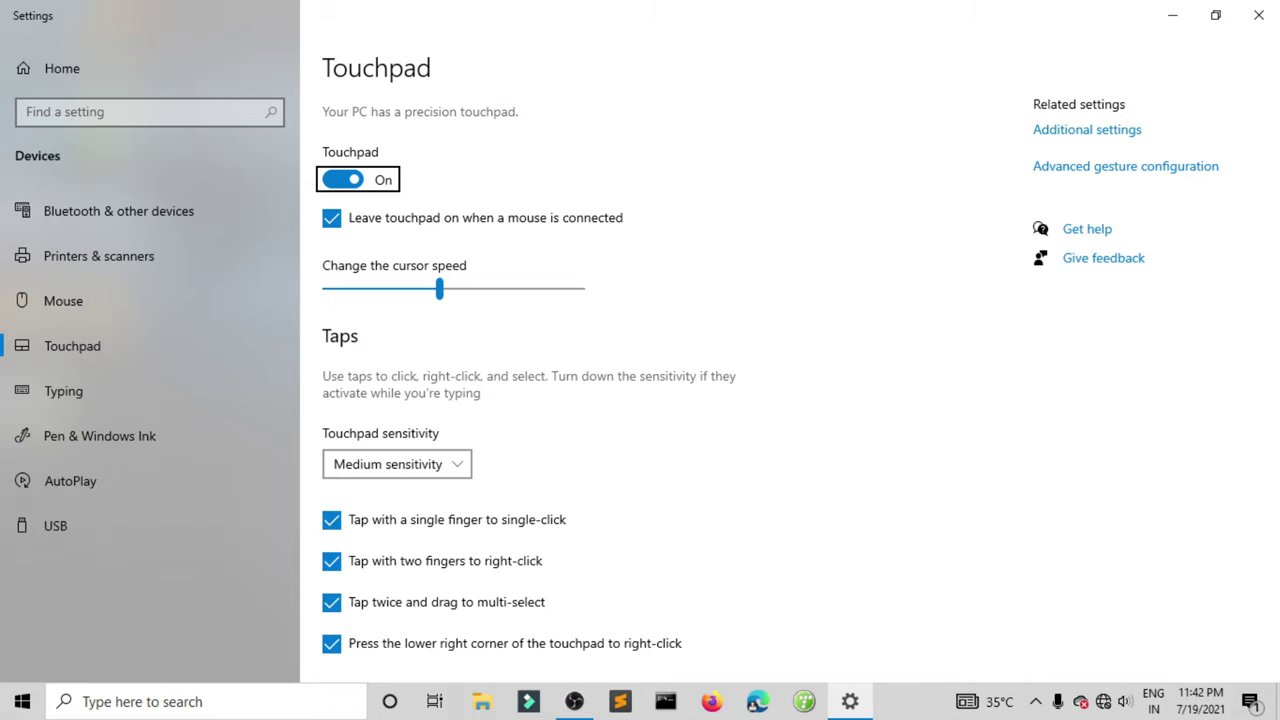
key("space")
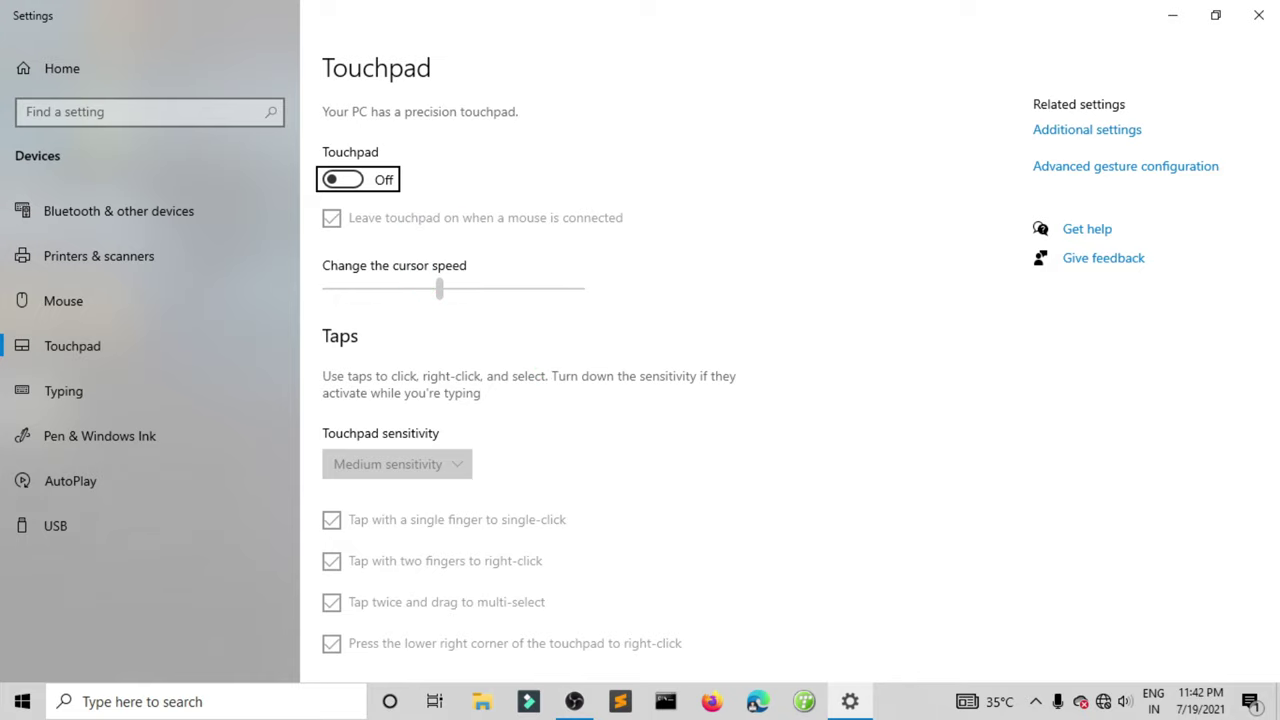
key("space")
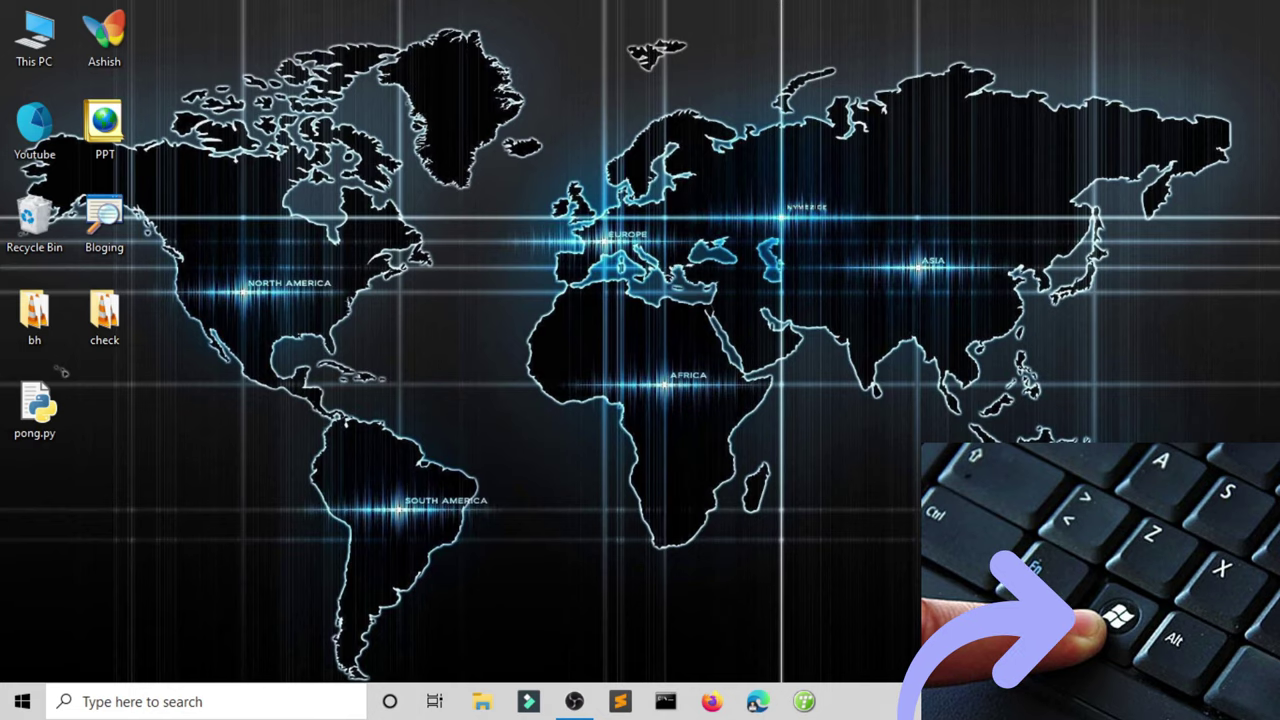
Search Windows for "de" and open Device Manager
key("super")
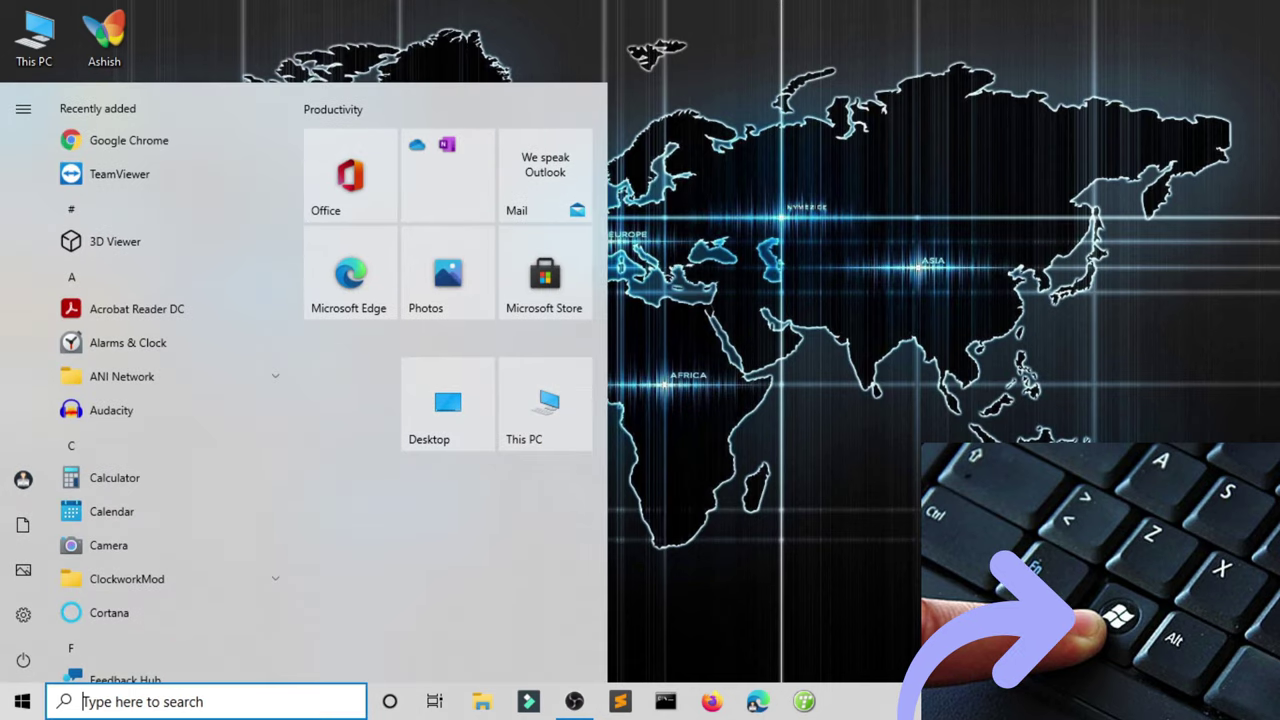
type("de")
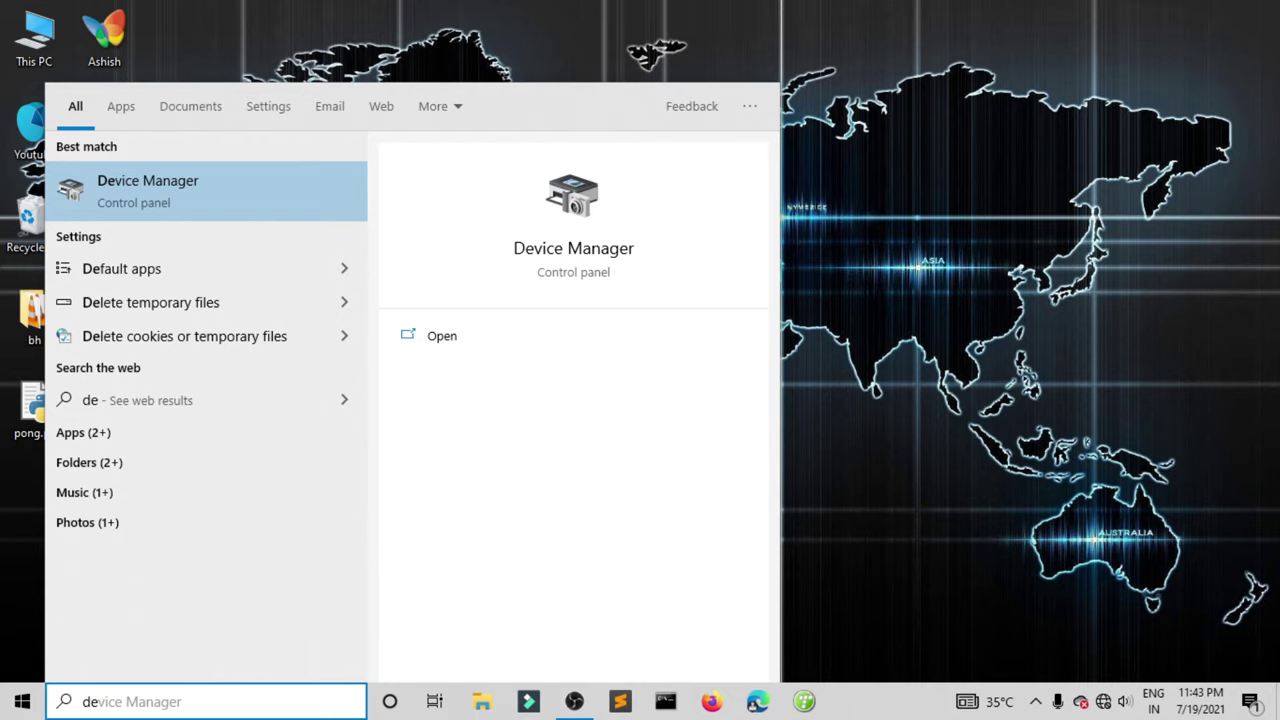
key("Return")
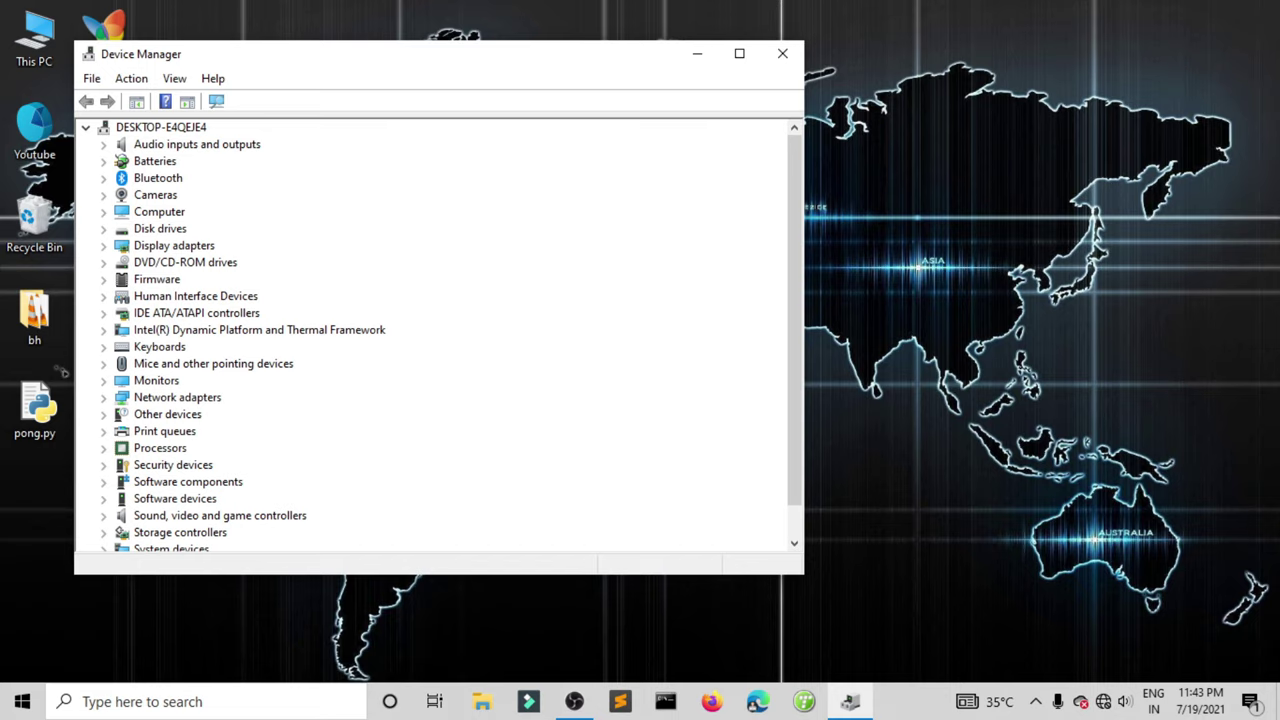
Expand the Mice and other pointing devices category in the device tree
key("Tab")
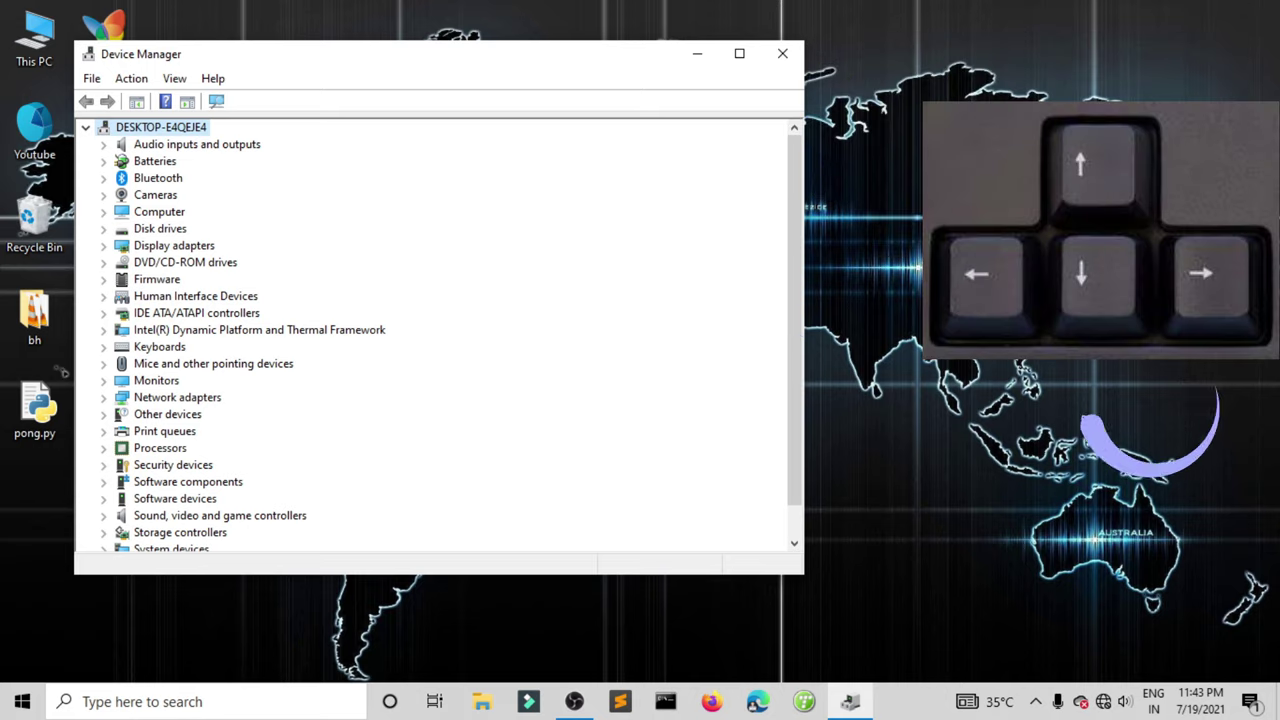
key("Down")
key("Down")
key("Down")
key("Down")
key("Down")
key("Down")
key("Down")
key("Down")
key("Down")
key("Down")
key("Down")
key("Down")
key("Down")
key("Down")
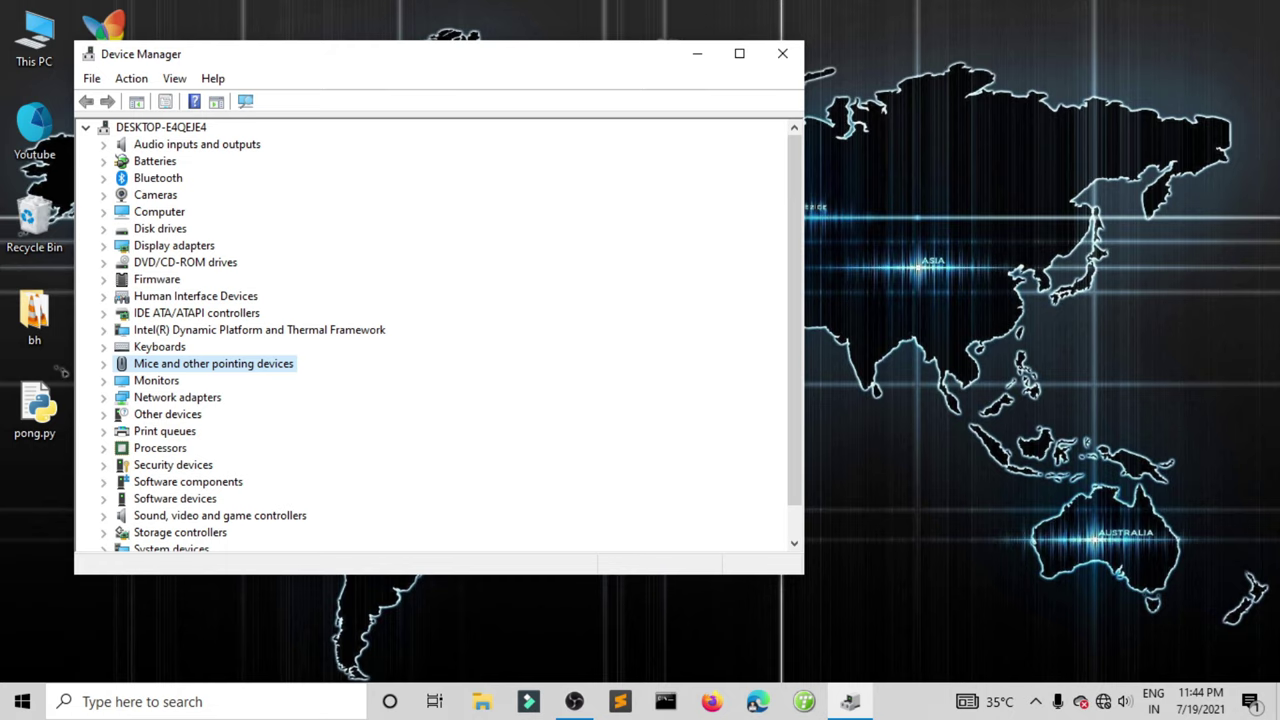
key("alt+Return")
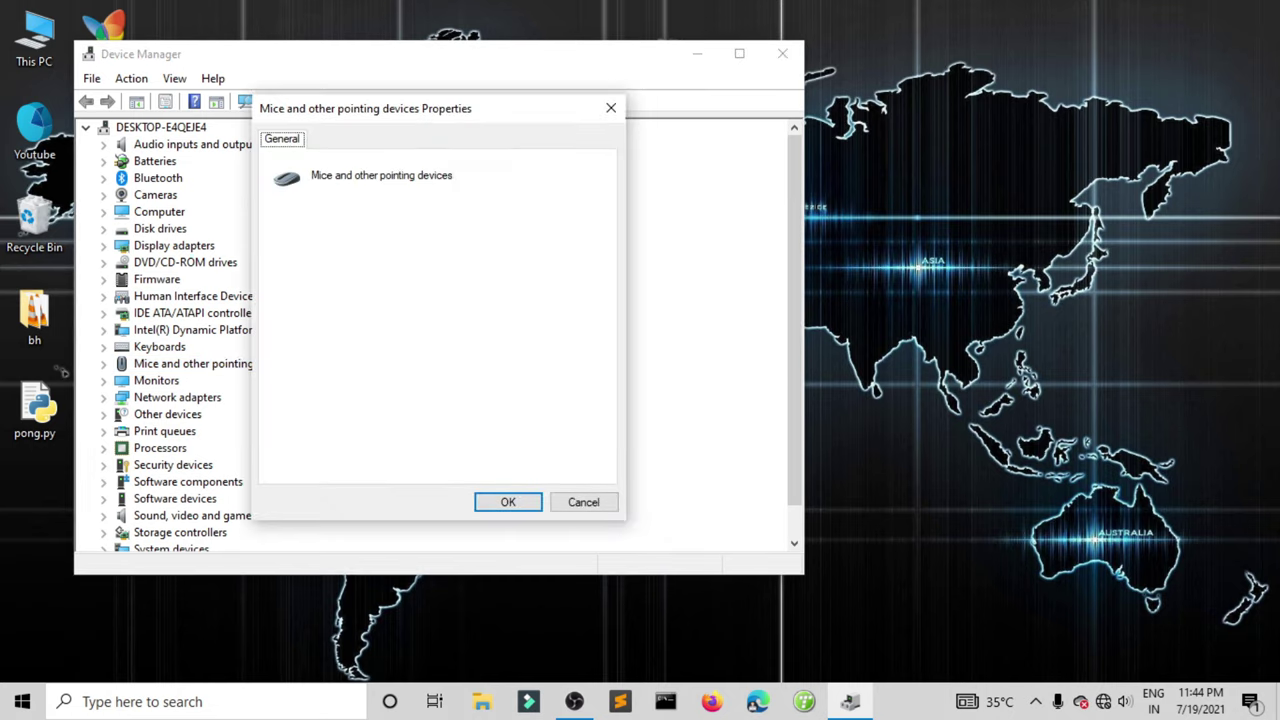
key("Escape")
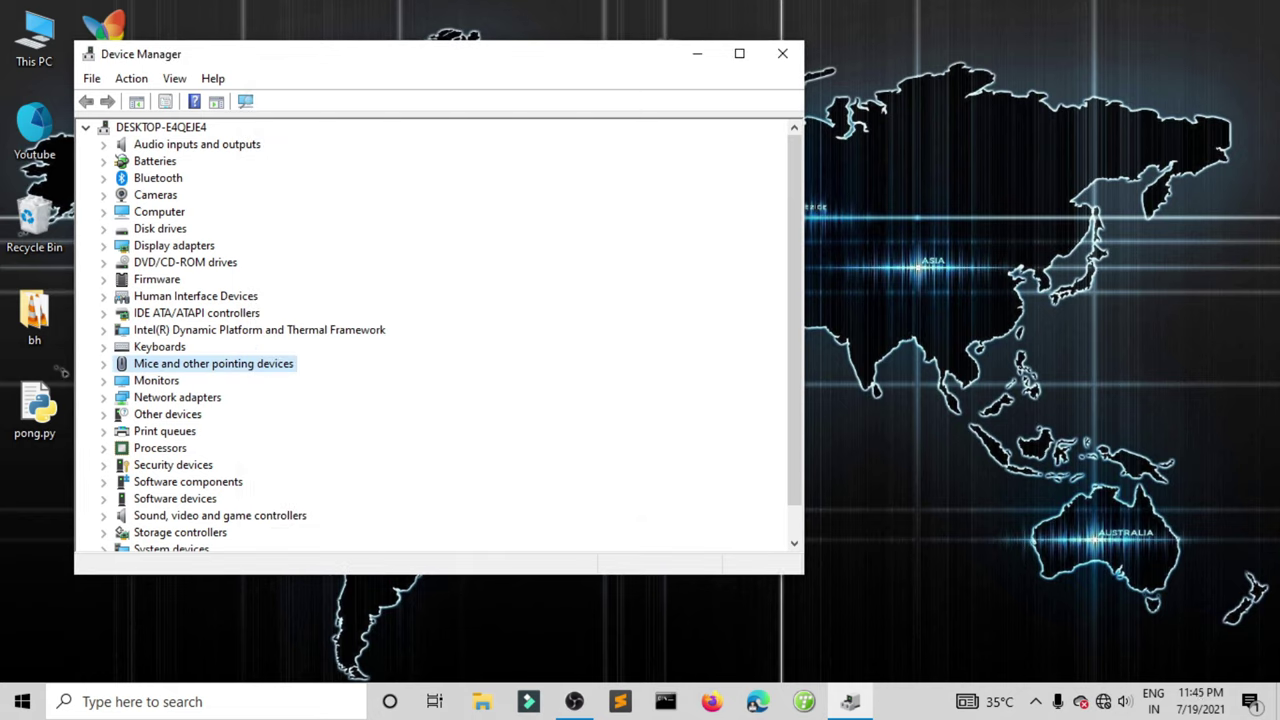
key("Right")
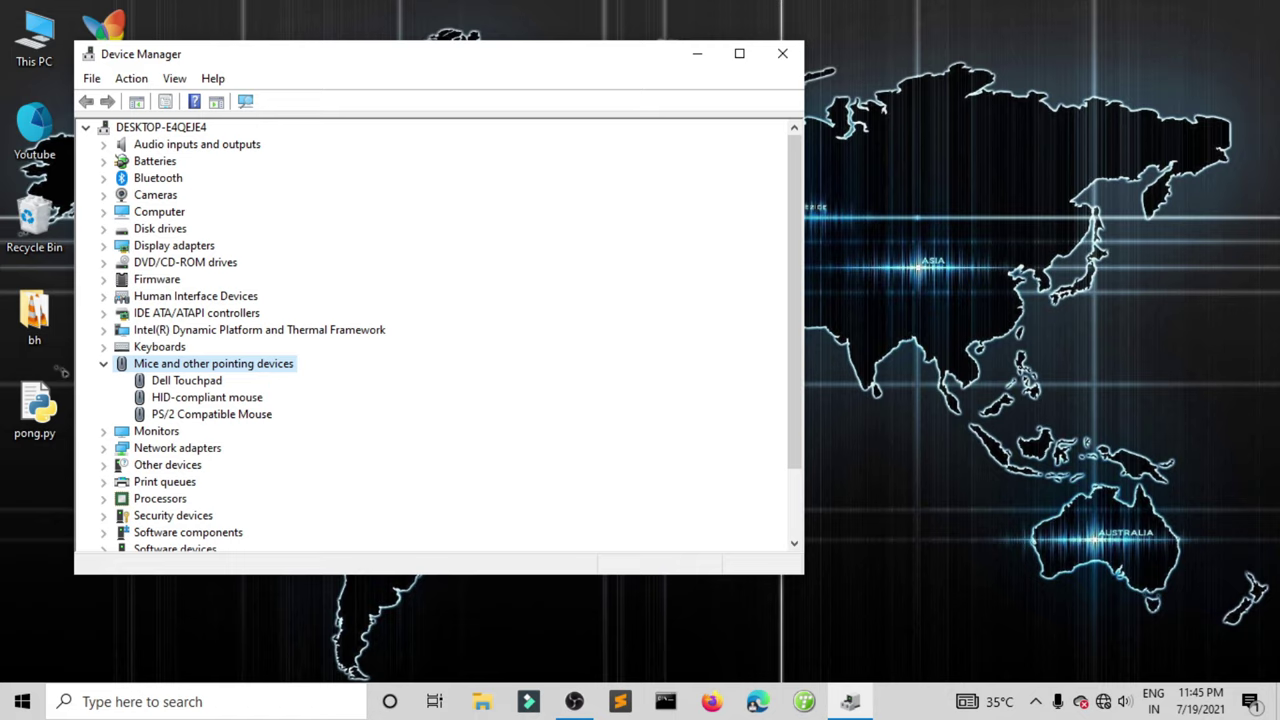
Open the Dell Touchpad's properties and show its driver information and options
key("Down")
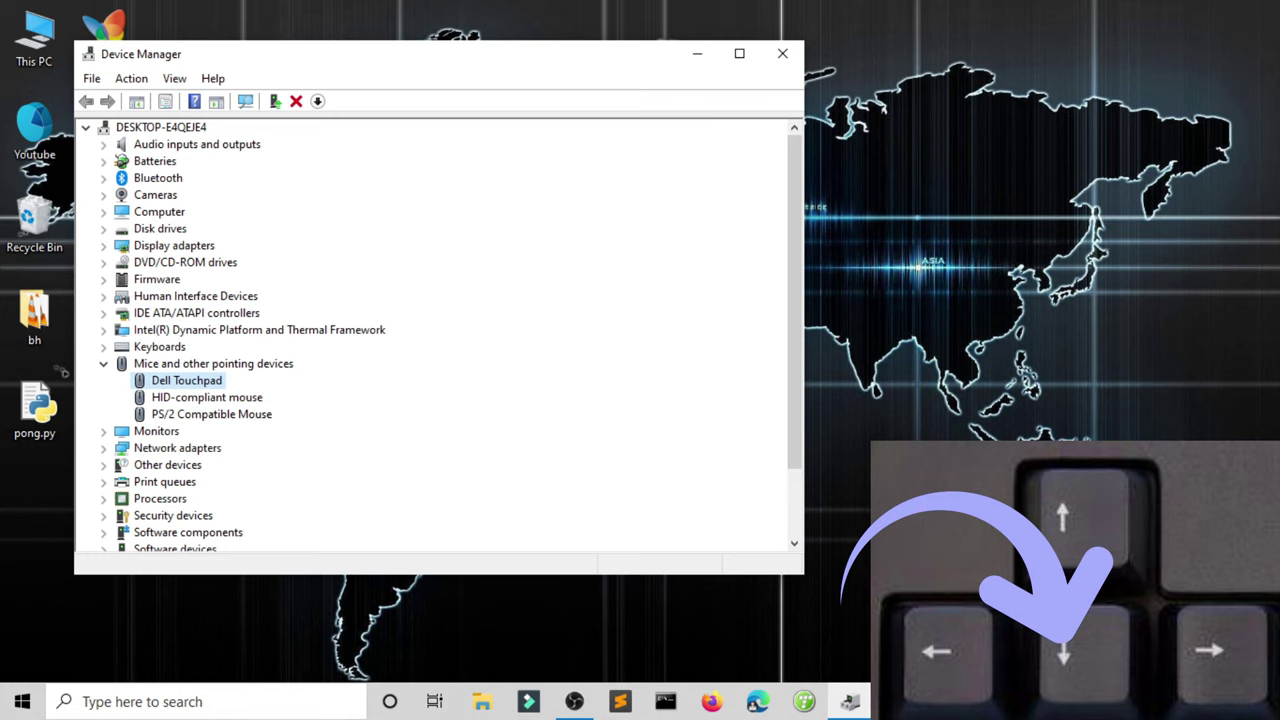
key("Return")
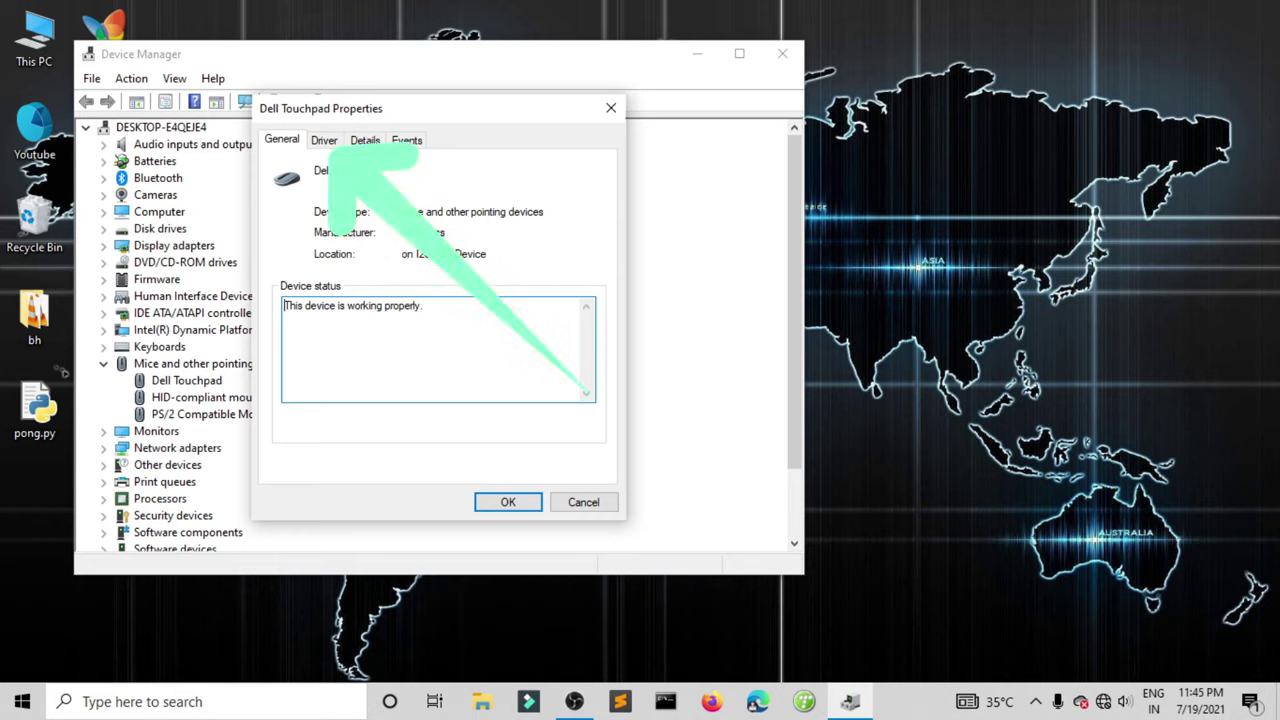
key("Tab")
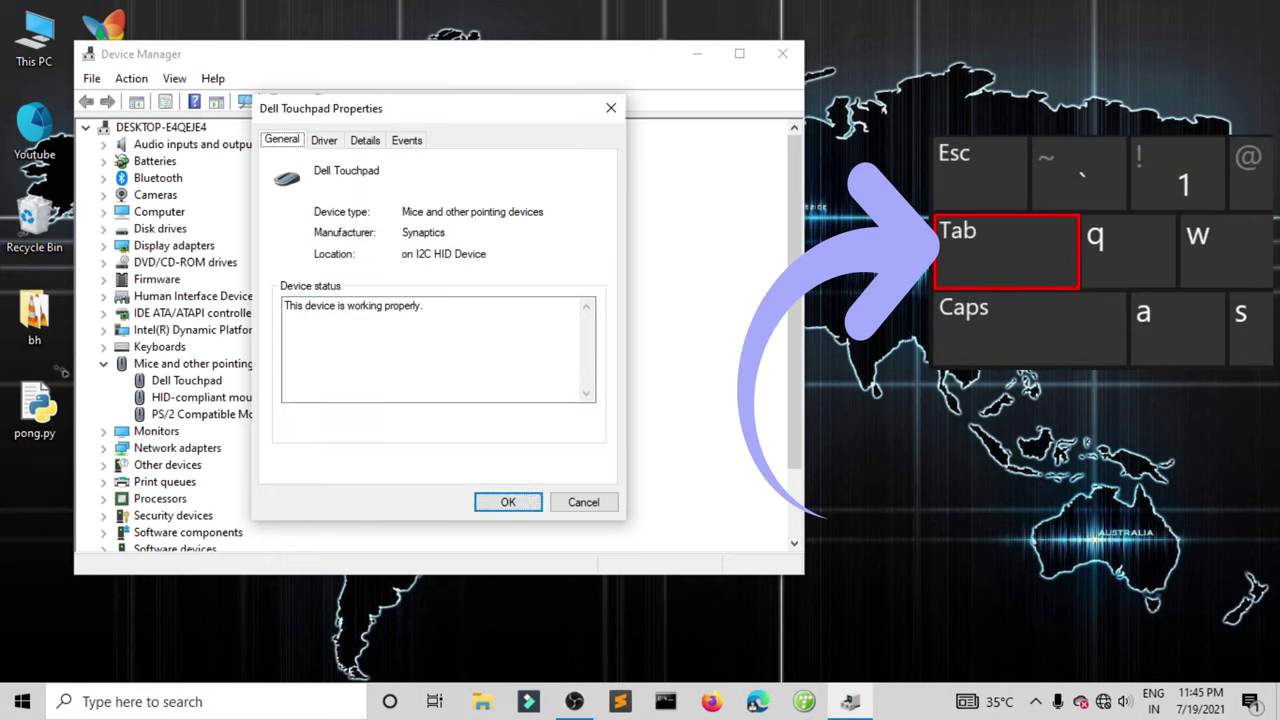
key("Right")
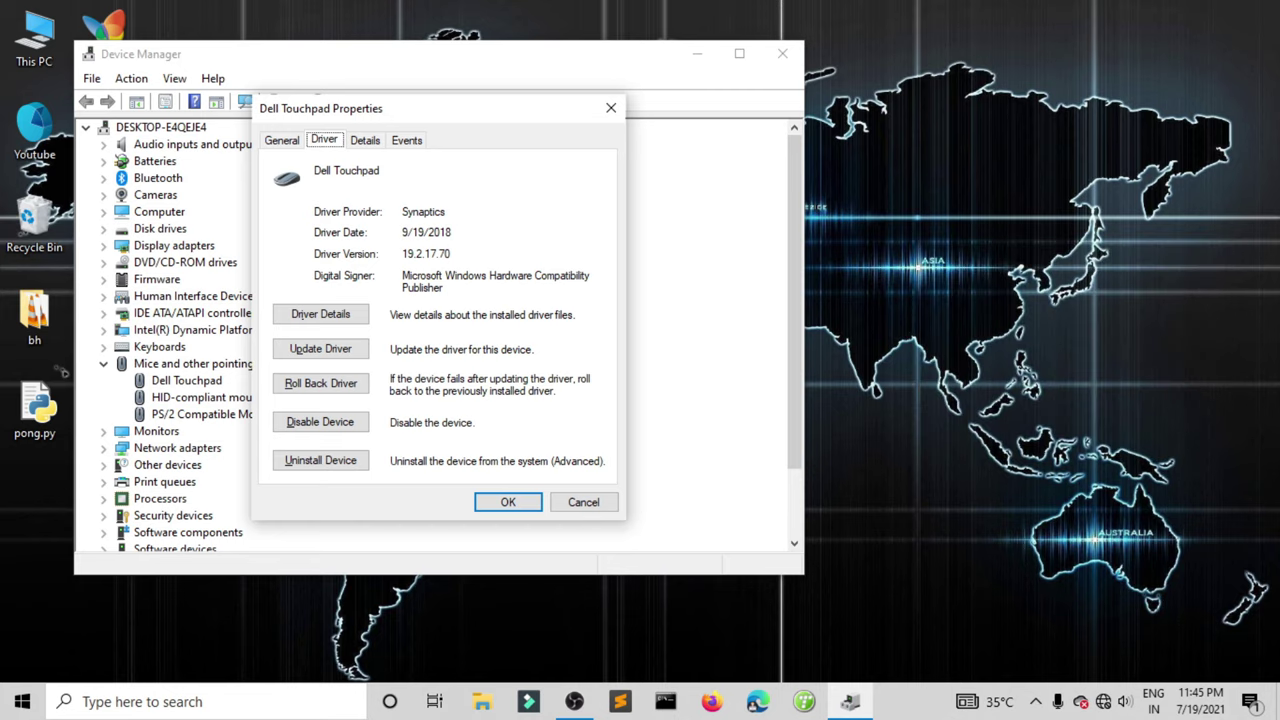
Disable the Dell Touchpad device, confirming the warning, and enable it again
key("Tab")
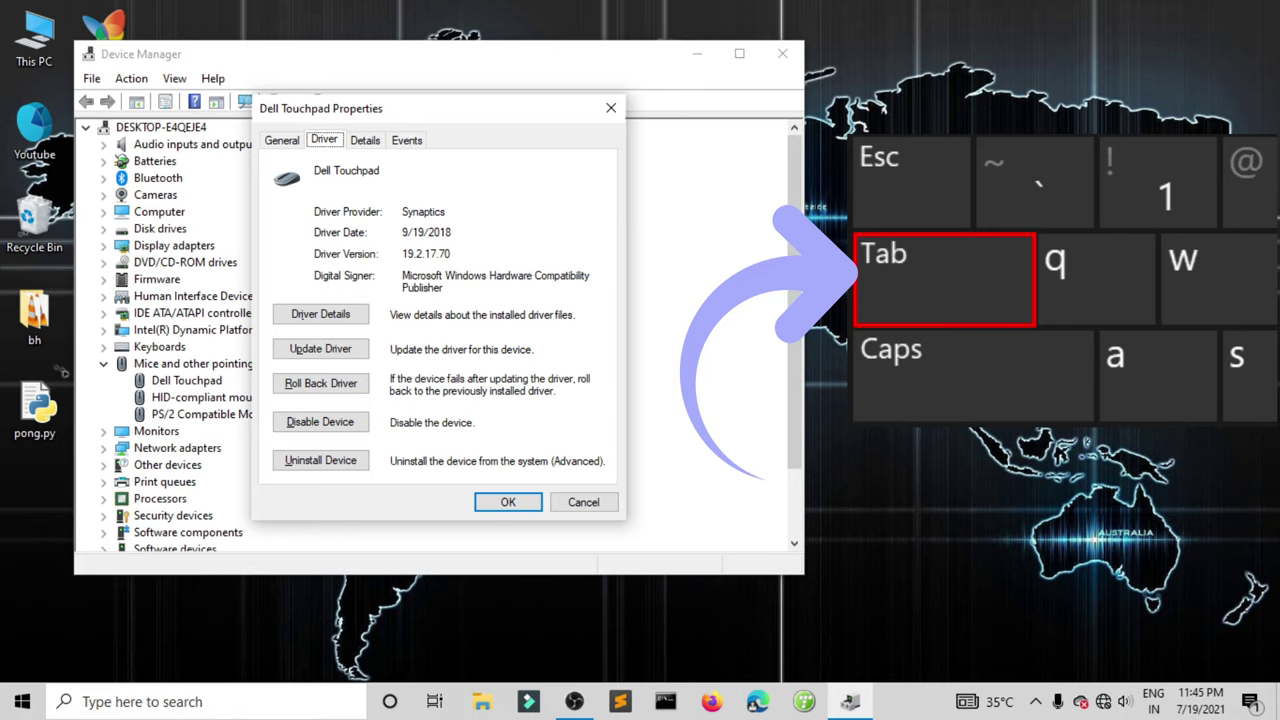
key("Tab")
key("Tab")
key("Tab")
key("Tab")
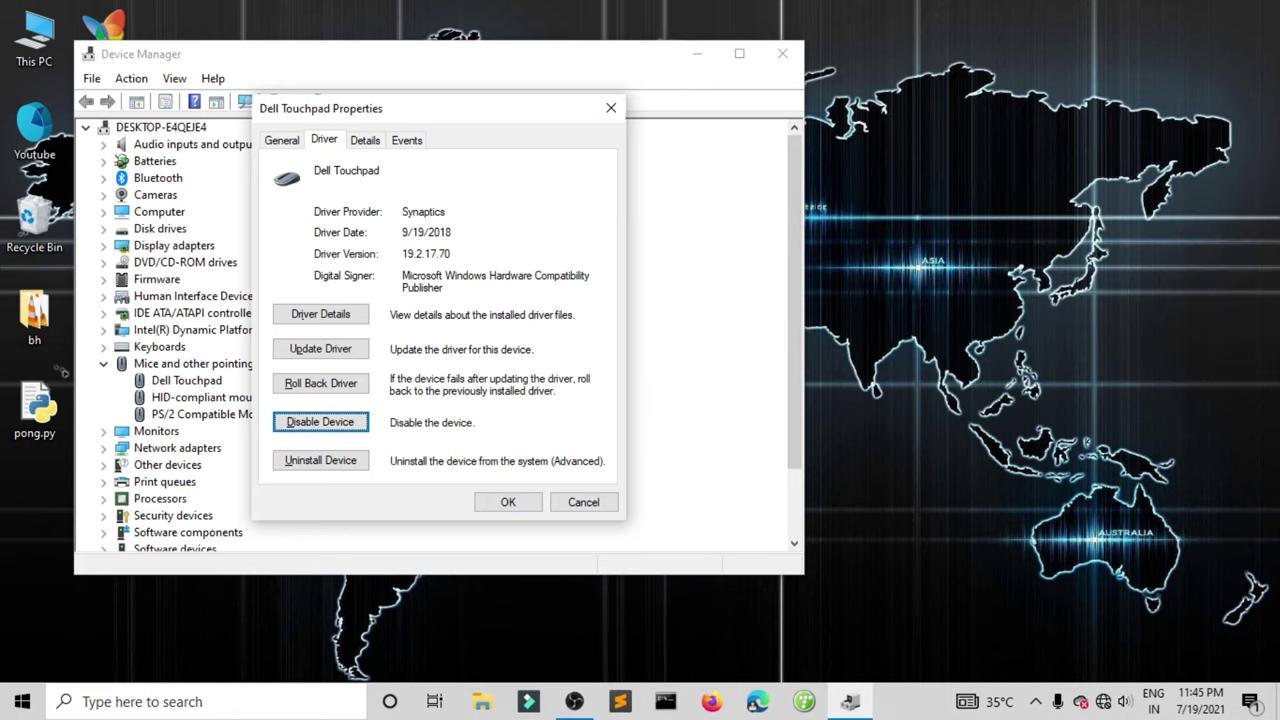
key("Return")
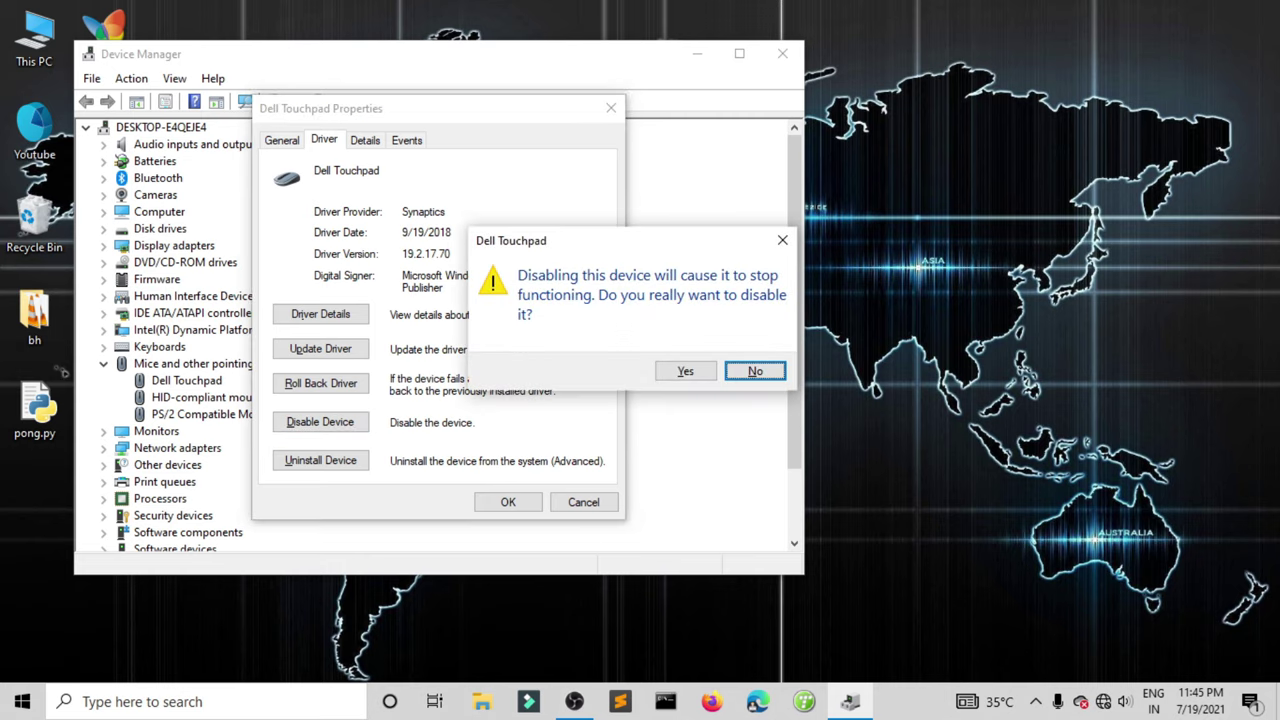
key("Left")
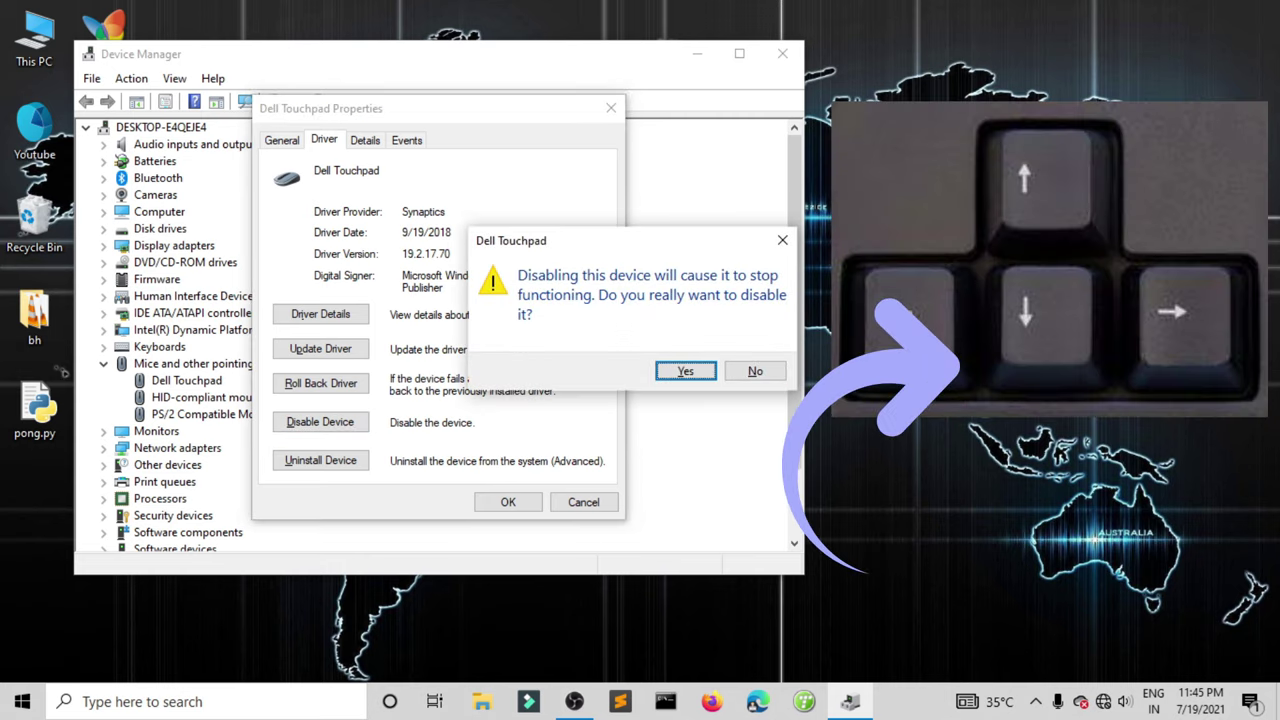
key("Return")
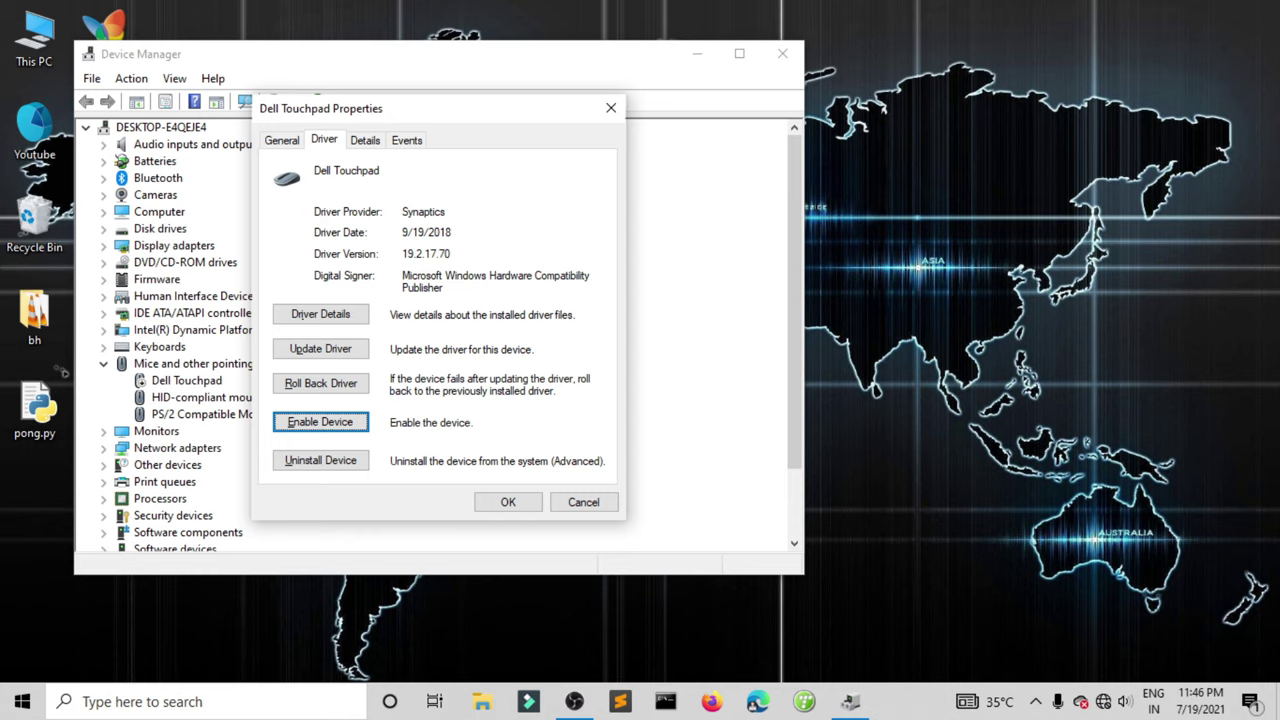
key("Return")
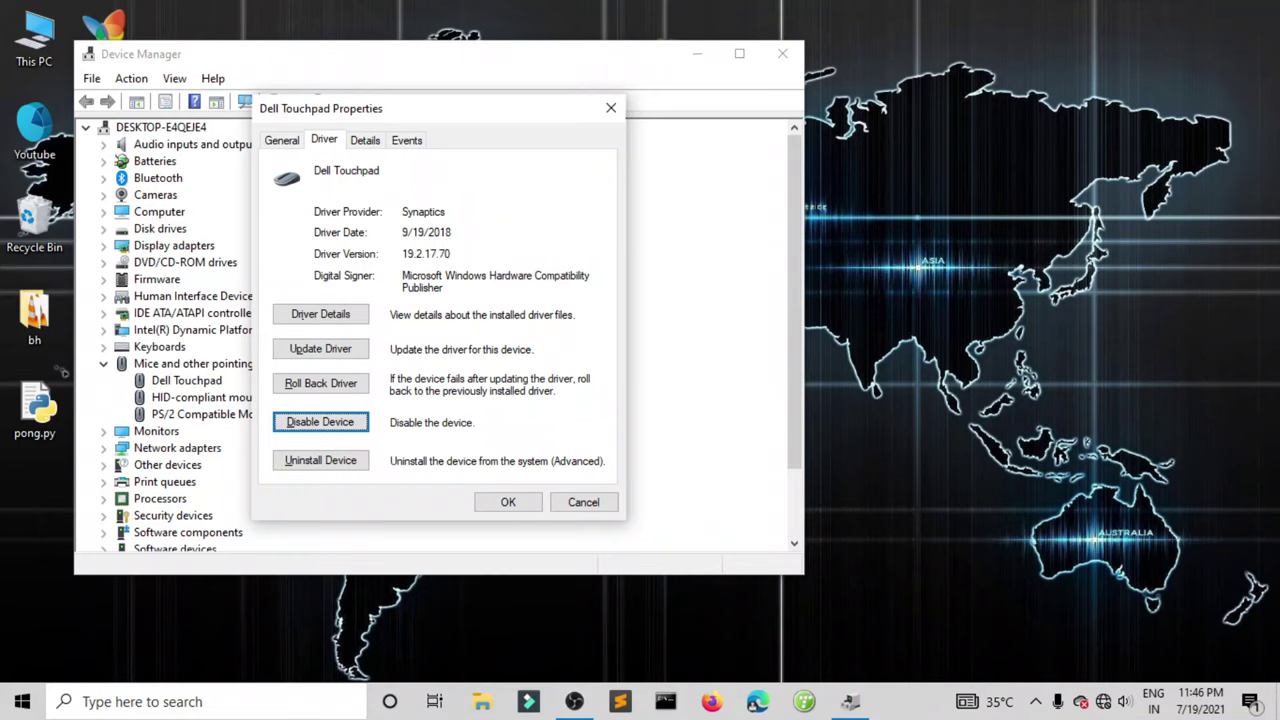
Uninstall the Dell Touchpad device without choosing to delete its driver software
key("Tab")
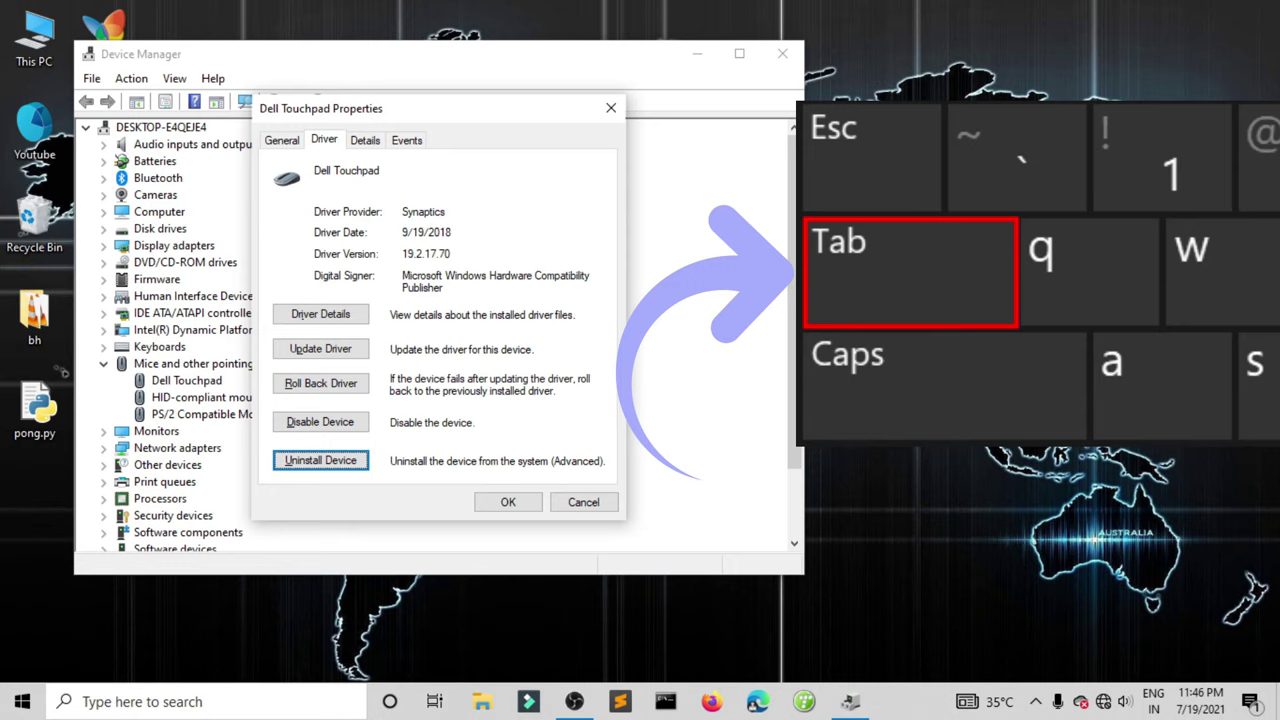
key("Return")
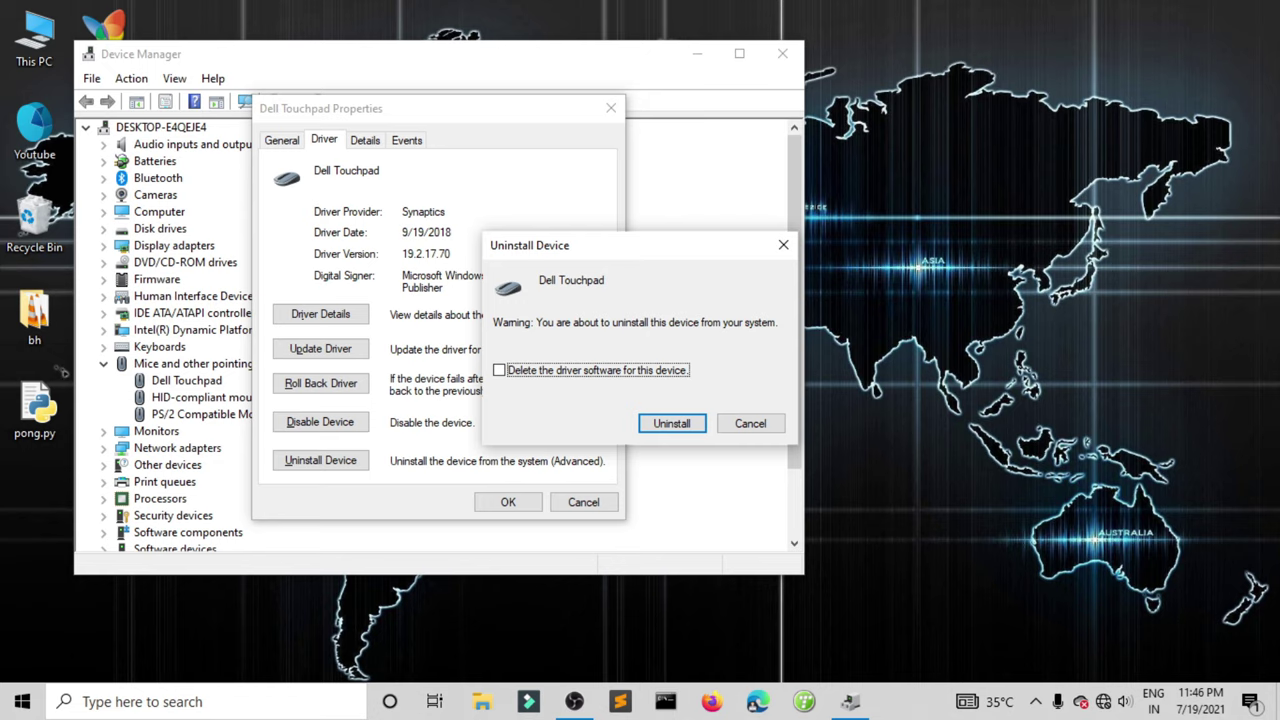
key("Return")
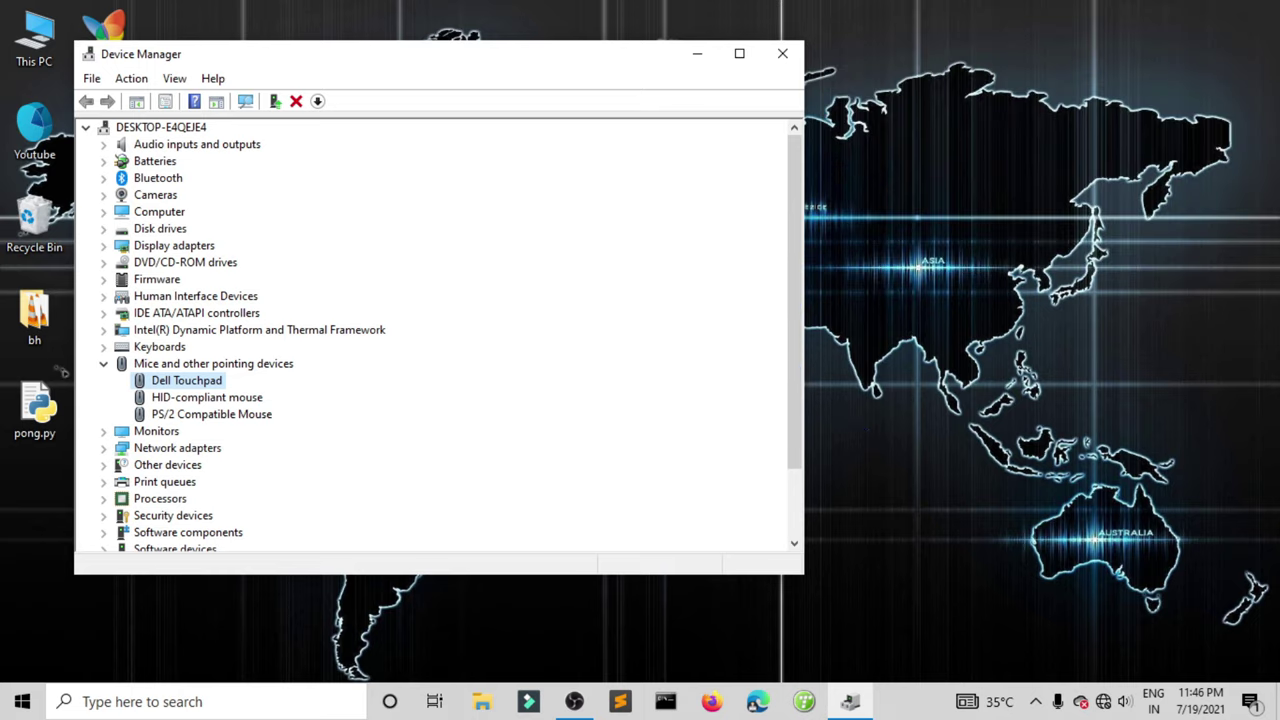
Scan the computer for hardware changes
key("alt")
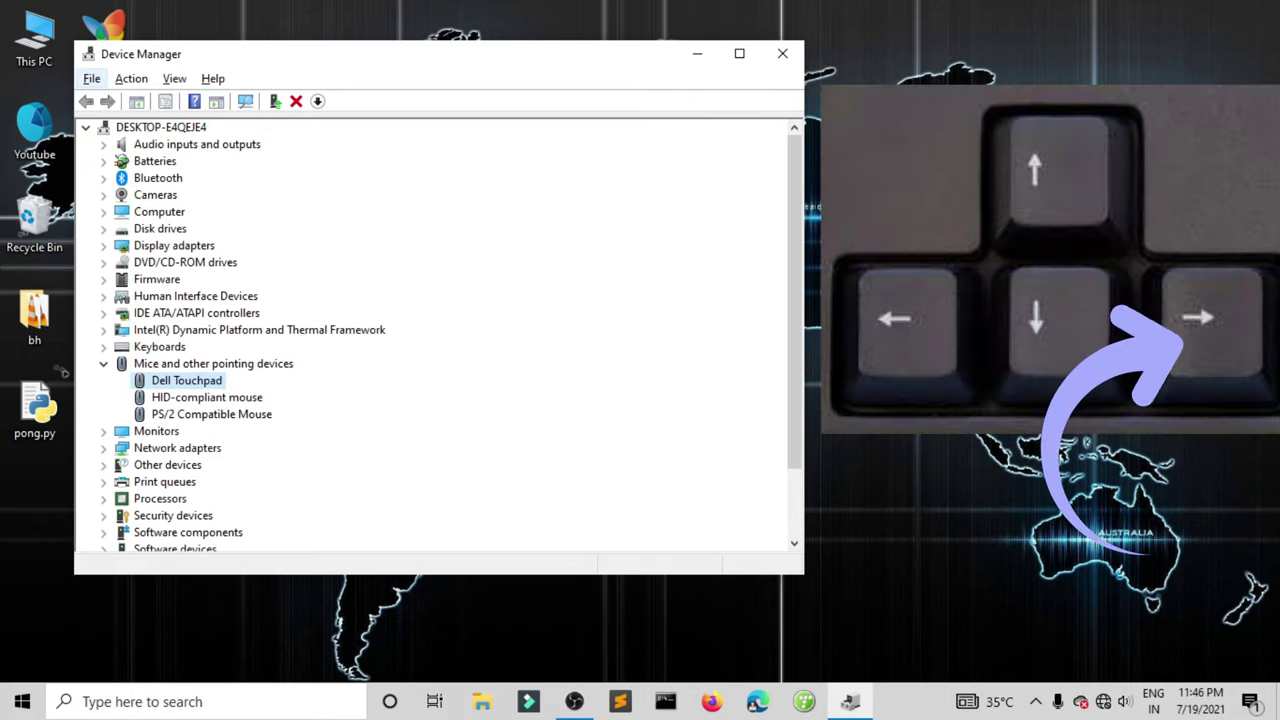
key("Right")
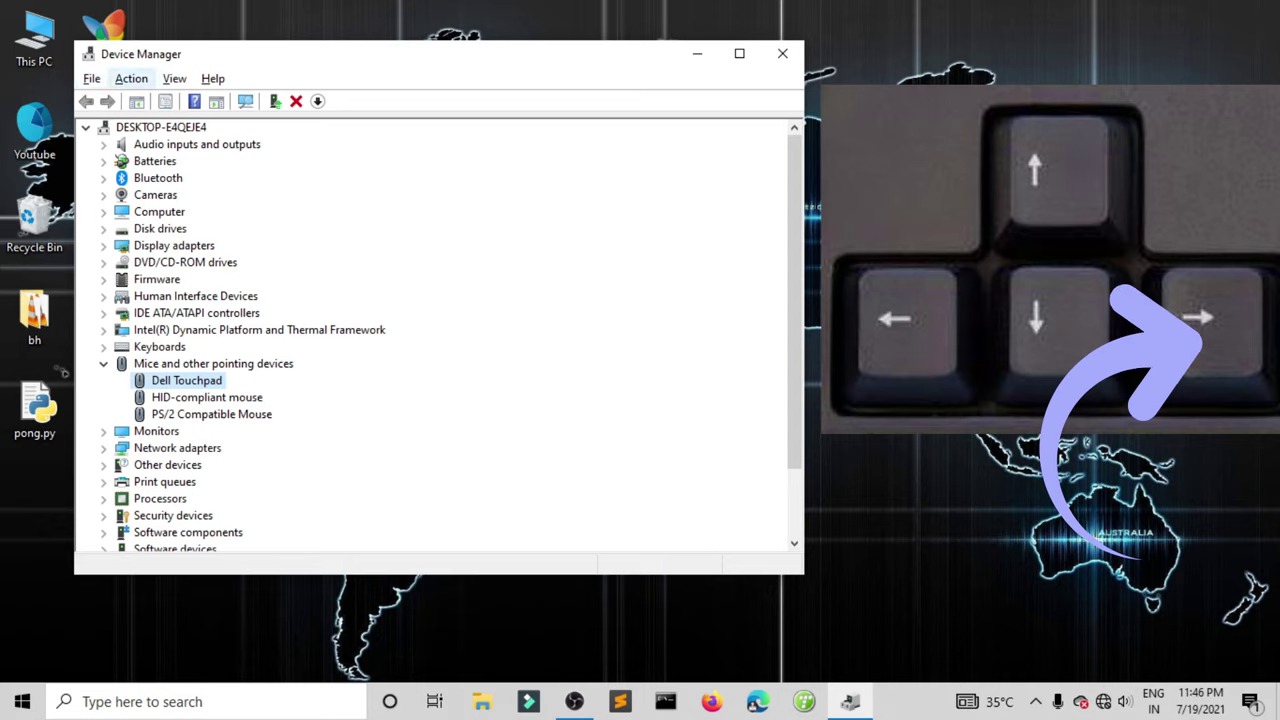
key("Down")
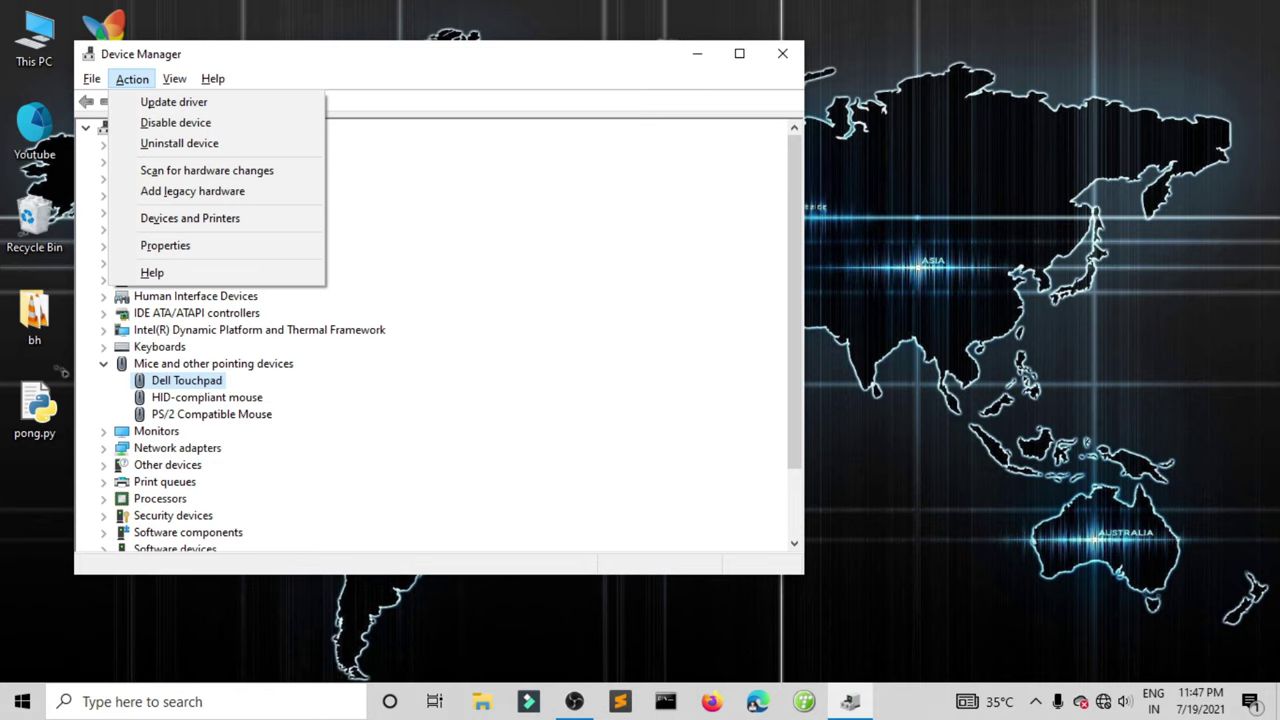
key("Down")
key("Down")
key("Down")
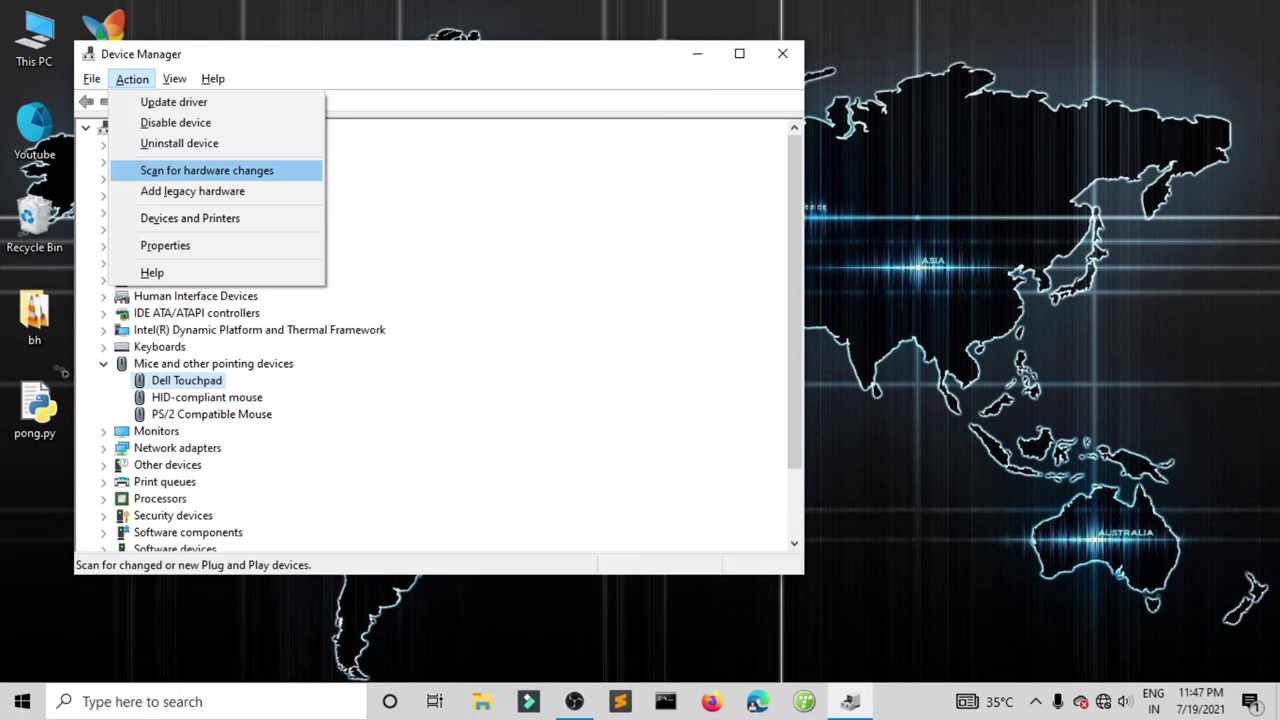
key("Return")
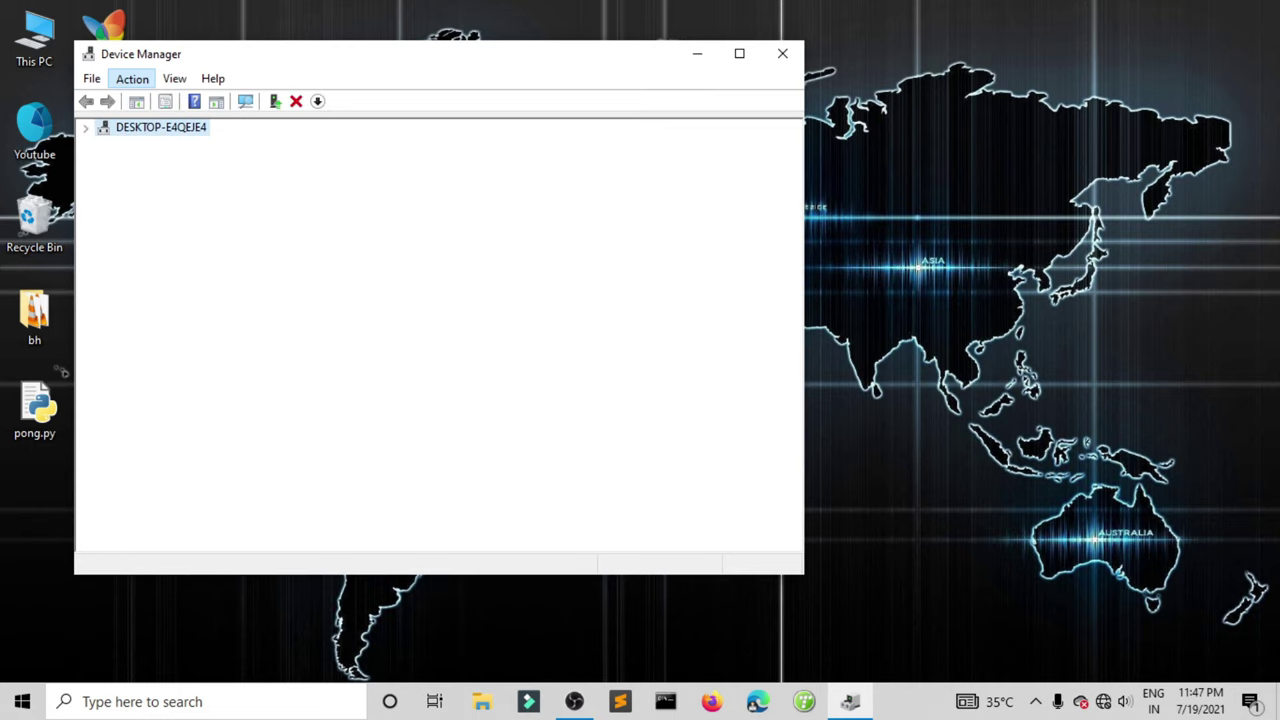